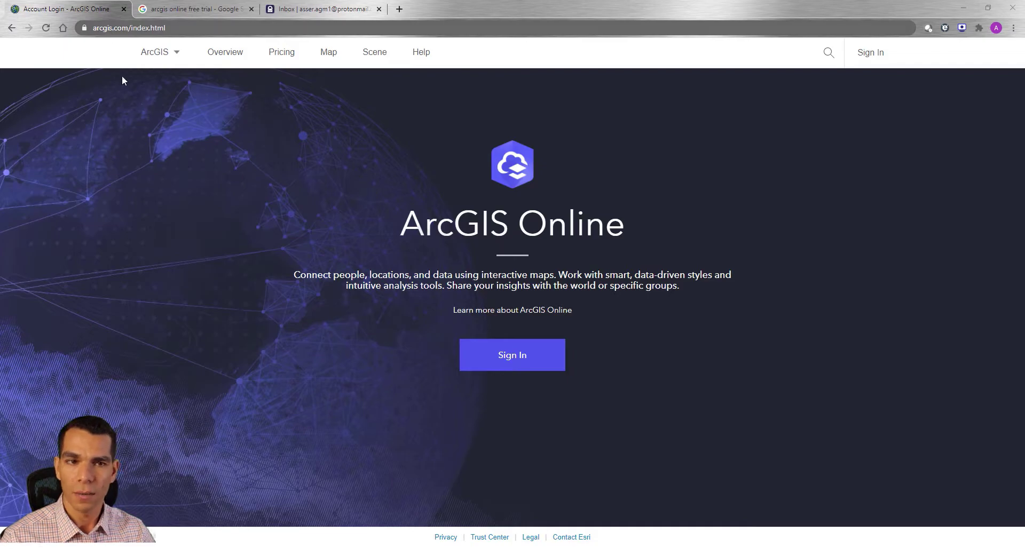
Step: Go to the ArcGIS Online overview page and scroll to its free trial offer
left_click(231, 59)
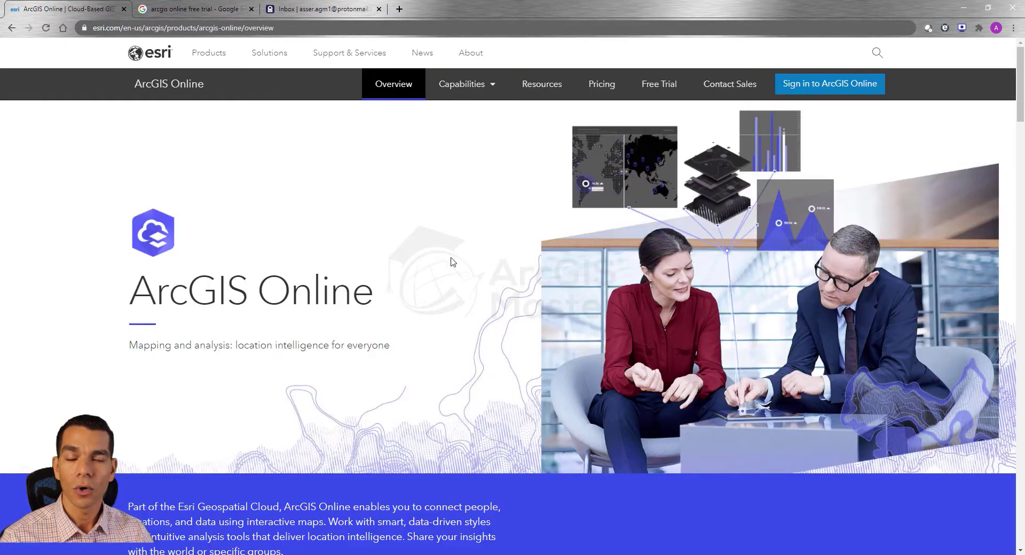
left_click_drag(1021, 105, 1022, 502)
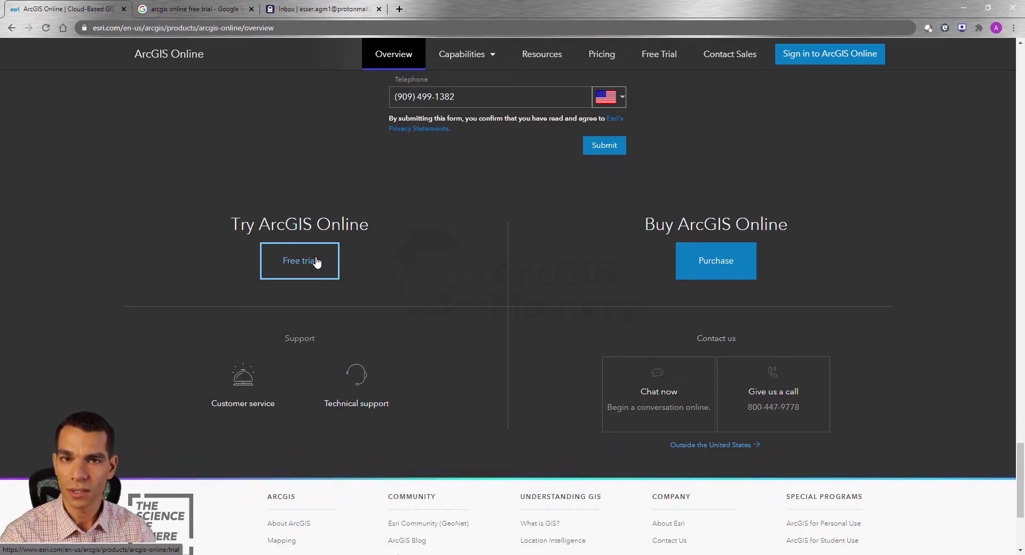
left_click(181, 8)
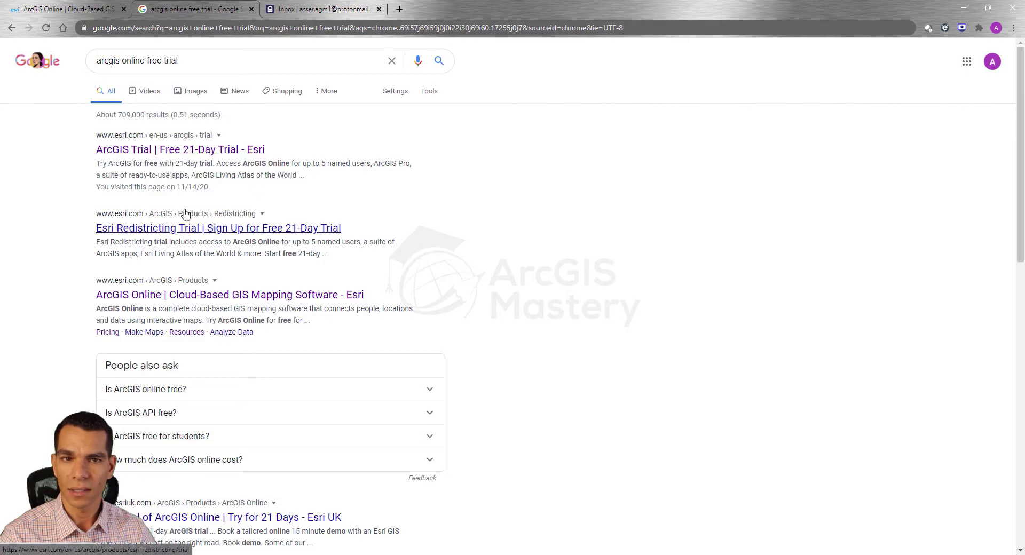
left_click(48, 9)
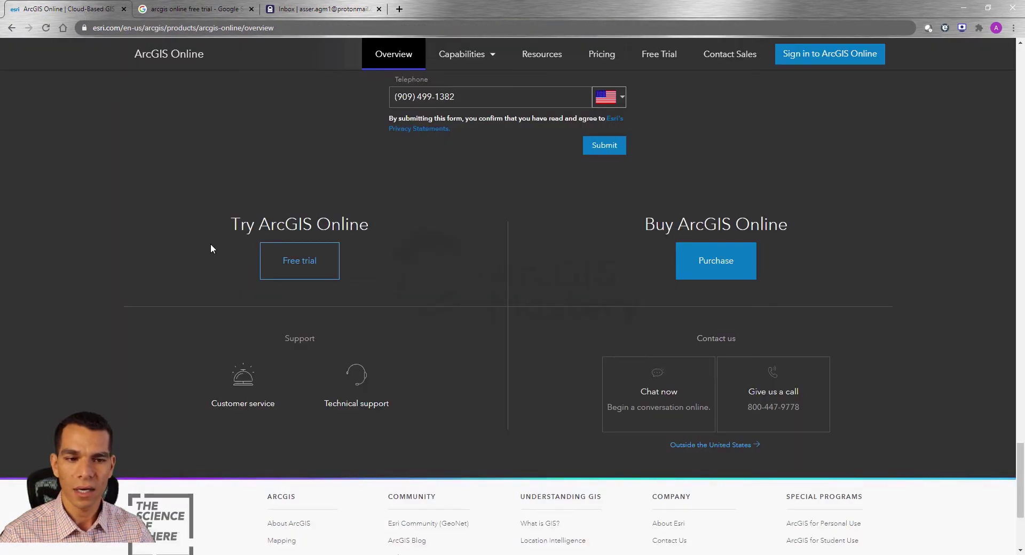
Step: Start the free trial, paste the business e-mail into the form, and submit it
left_click(309, 274)
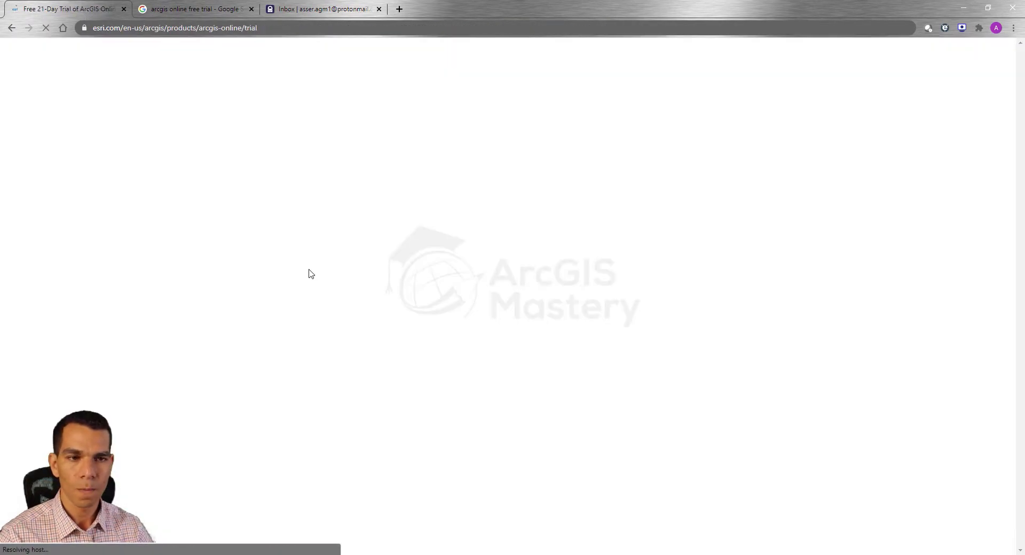
scroll(373, 368, "down", 3)
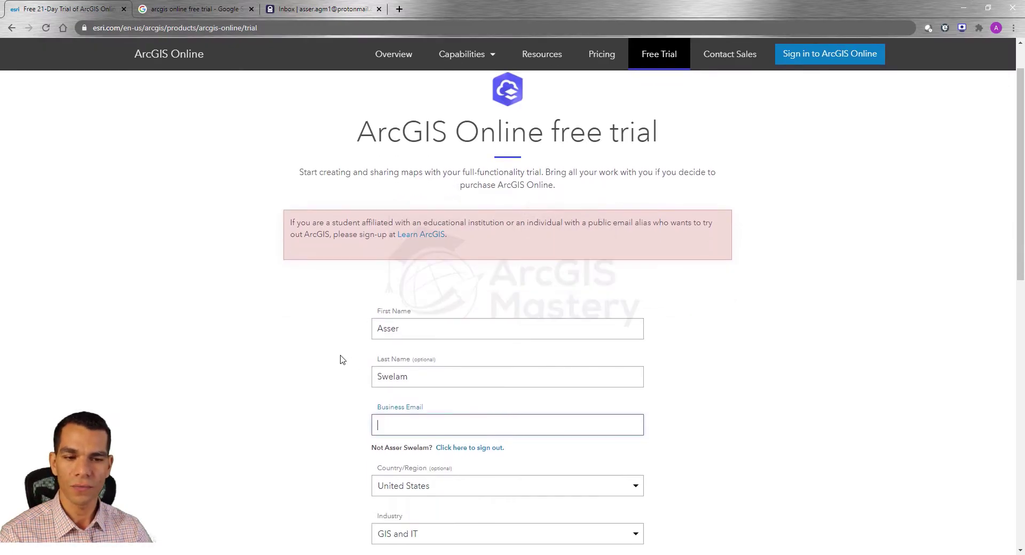
key("ctrl+v")
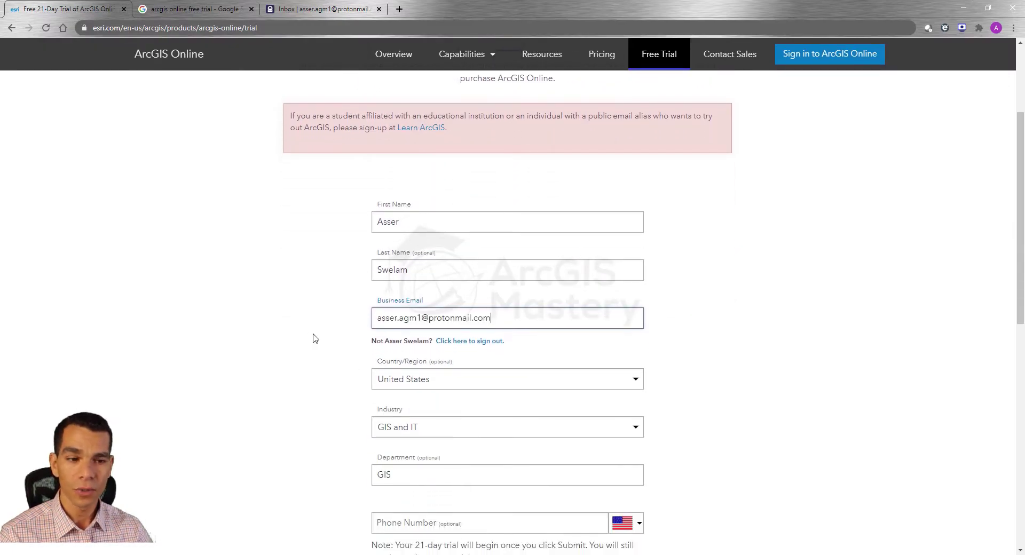
scroll(317, 327, "down", 2)
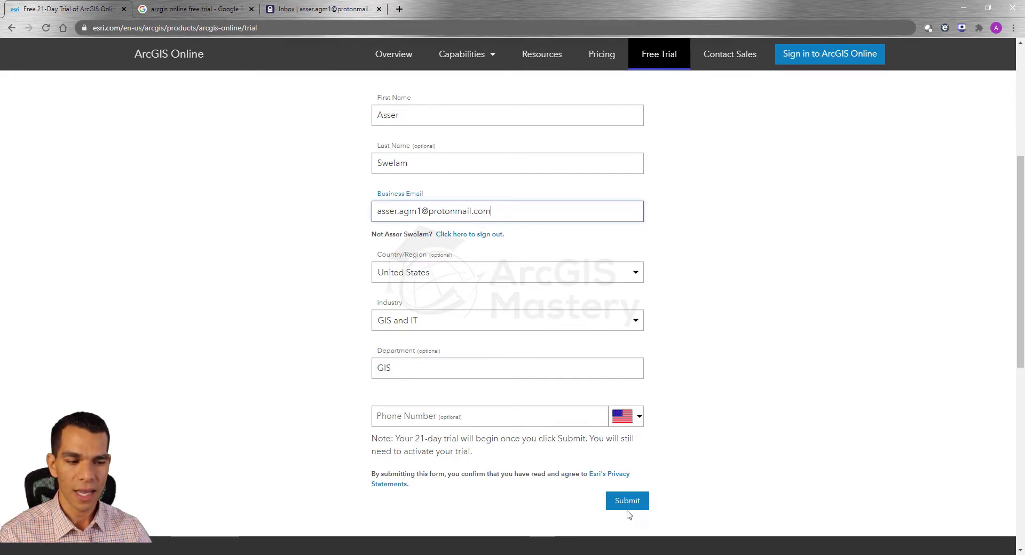
left_click(626, 502)
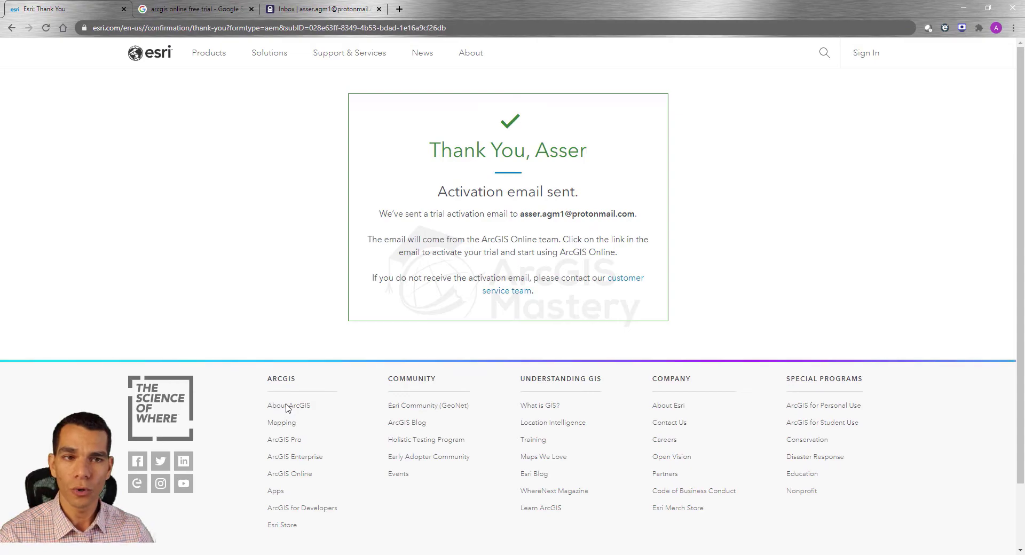
Step: Open the 'Activate your ArcGIS Online trial' e-mail in ProtonMail and use its Activate Your Trial link
left_click(320, 9)
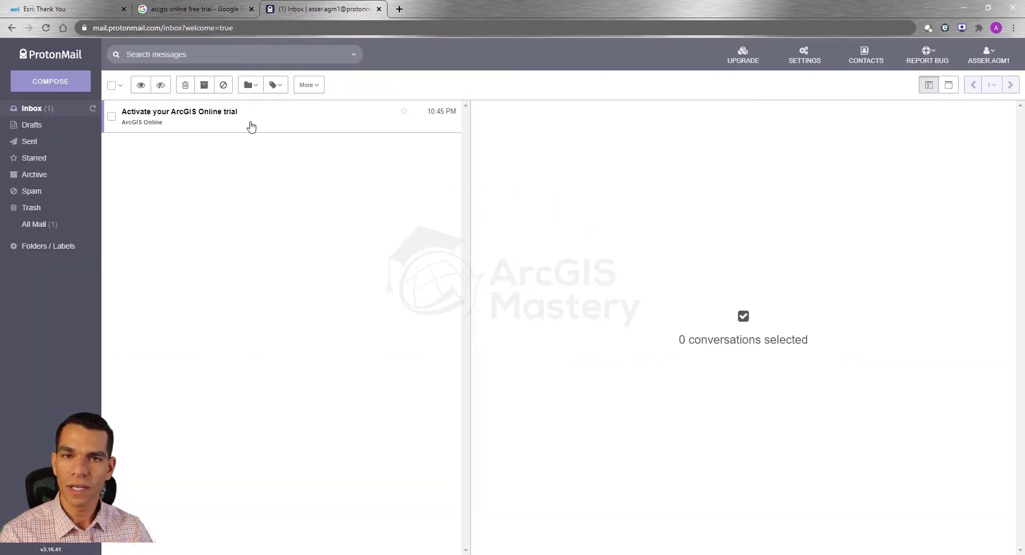
left_click(250, 127)
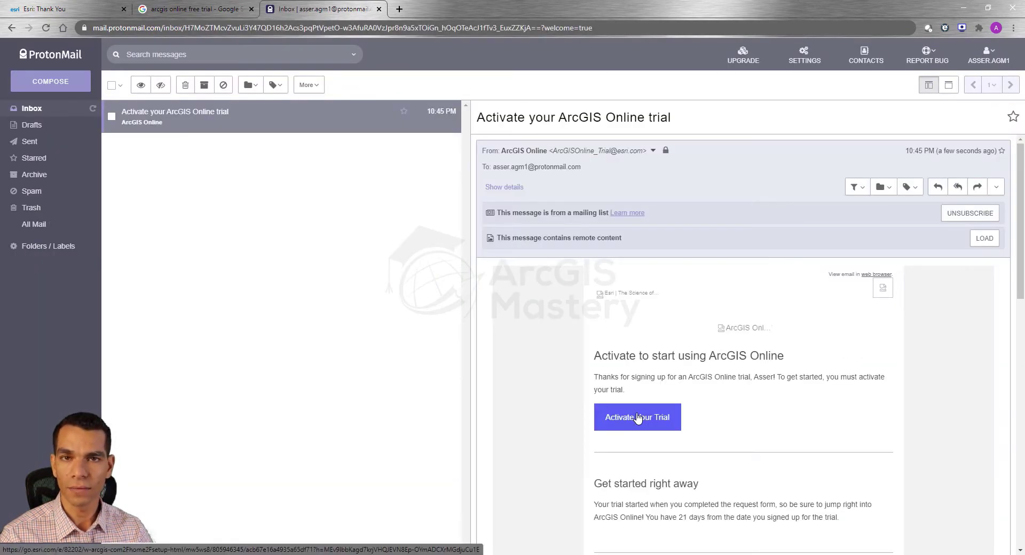
left_click(637, 418)
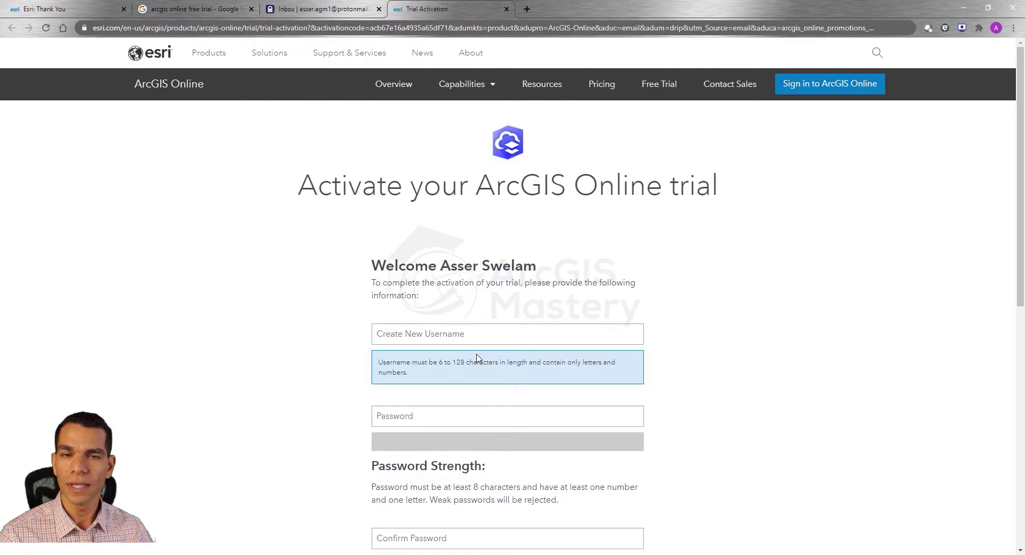
Step: Enter the new account username, accept the terms and conditions, and submit the activation form
left_click(478, 340)
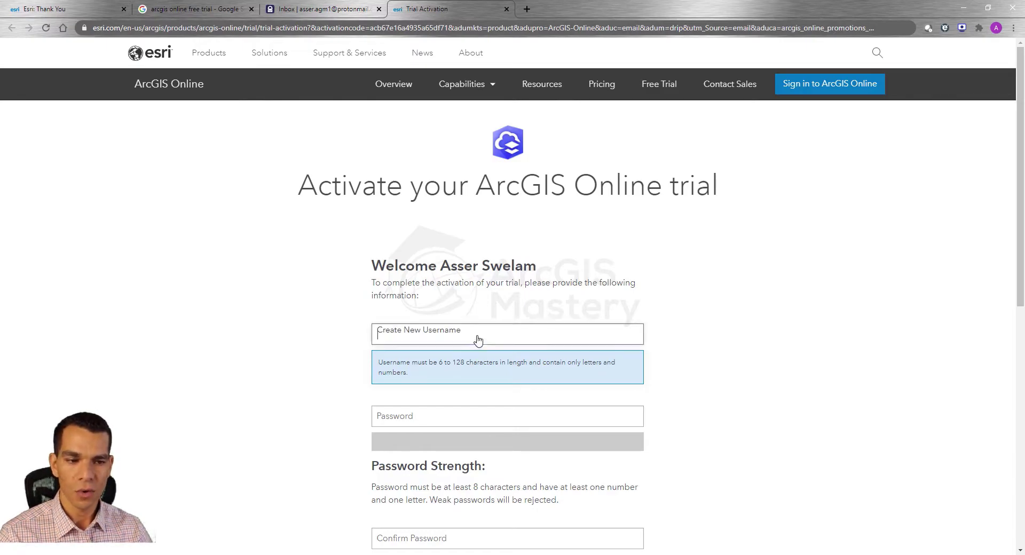
type("Ass")
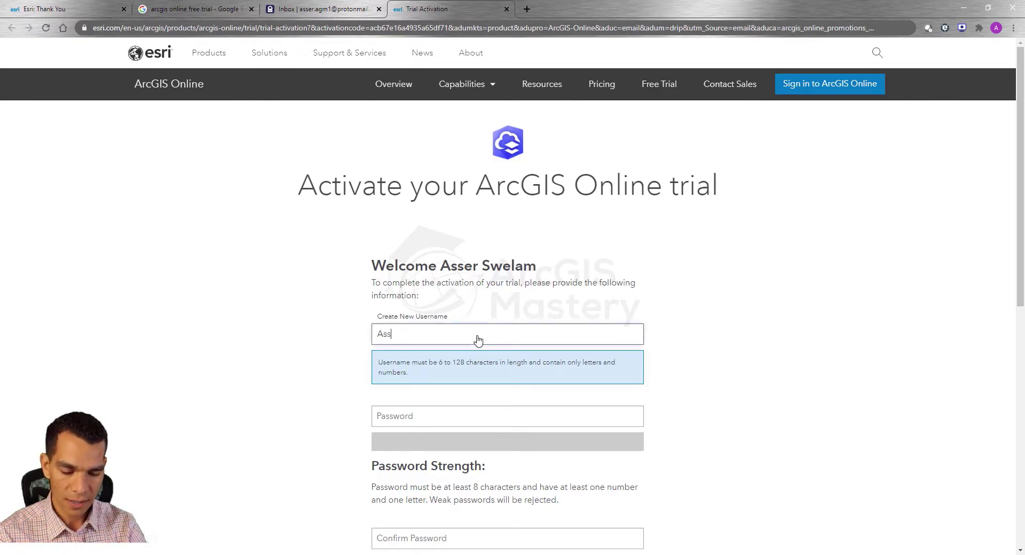
type("erAGM1")
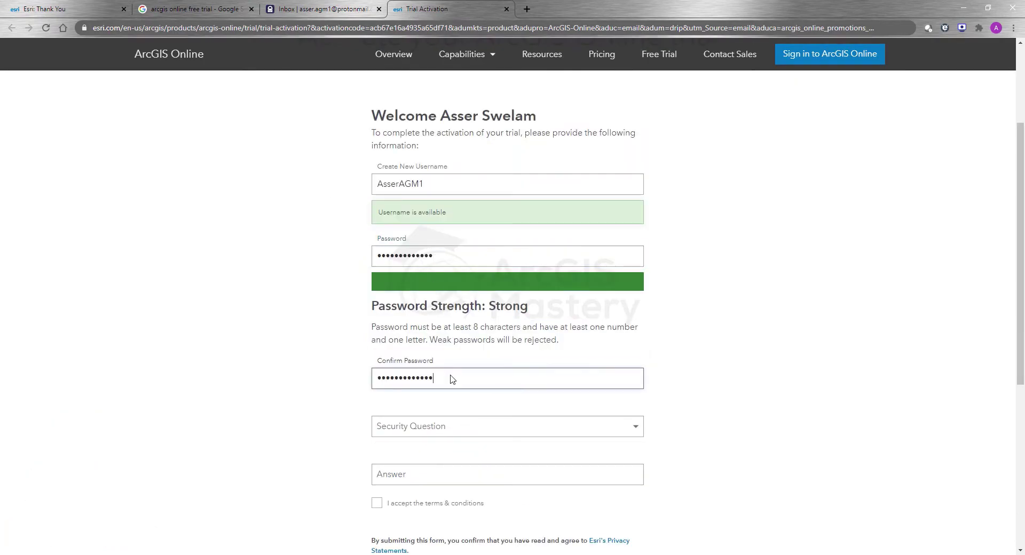
scroll(475, 361, "down", 3)
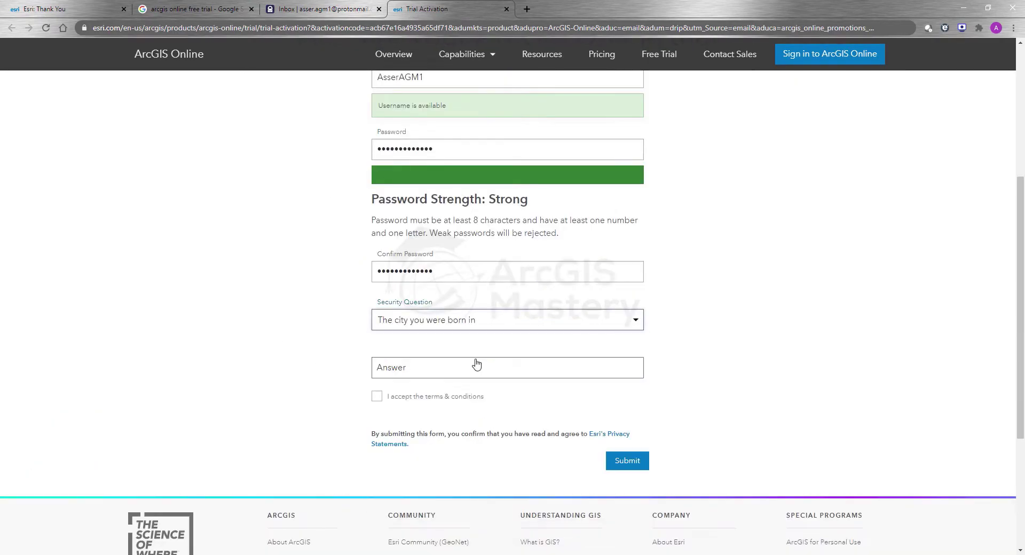
left_click(378, 397)
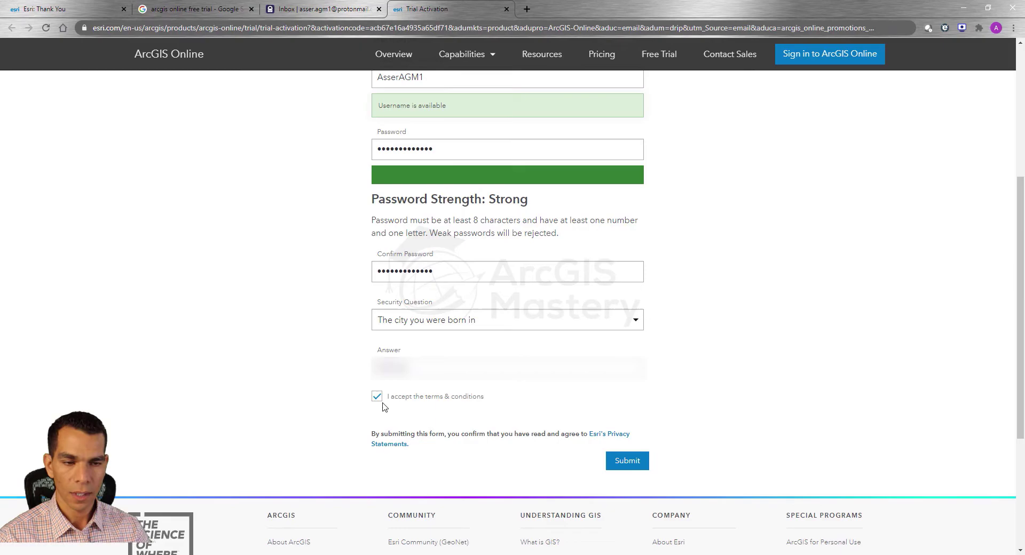
left_click(627, 464)
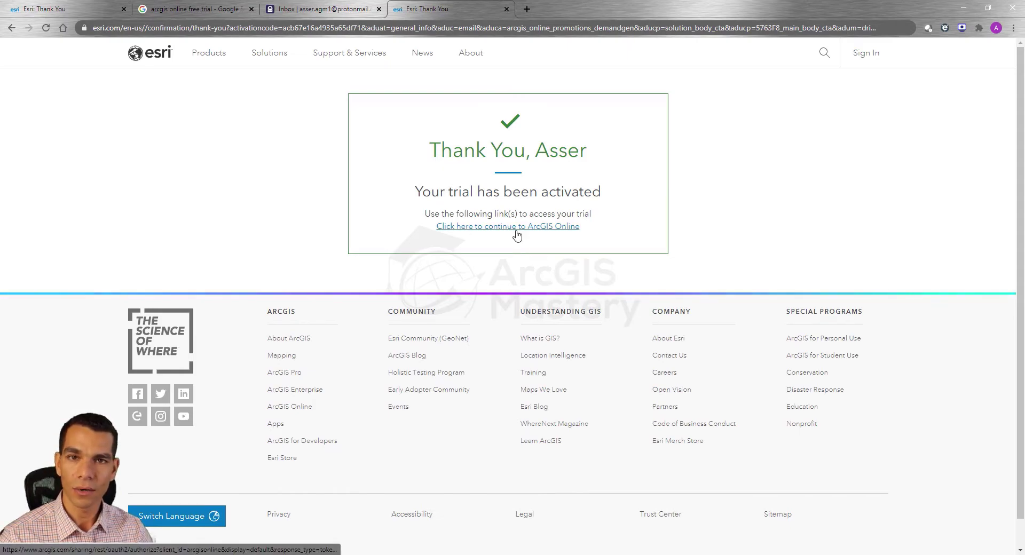
Step: Continue to ArcGIS Online and sign in using the ArcGIS login option
left_click(451, 228)
left_click(487, 243)
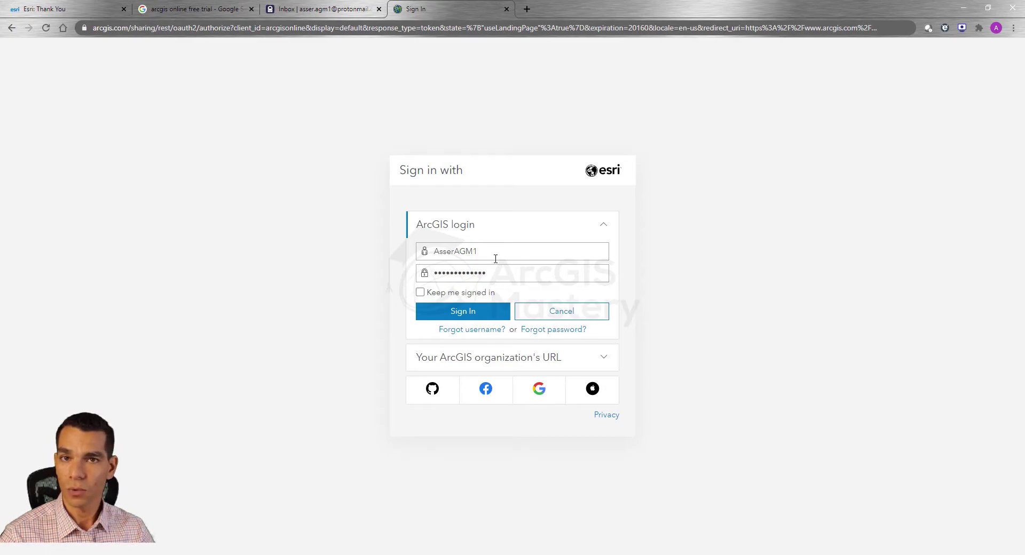
left_click(472, 312)
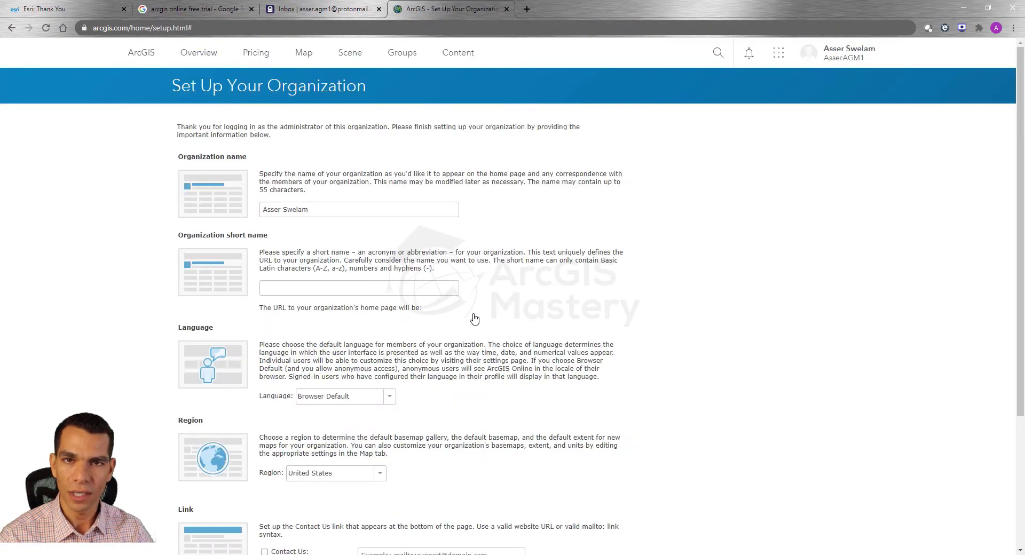
Step: Name the organization ArcGIS Mastery with short name agm1, then Save and Continue
left_click_drag(309, 210, 182, 209)
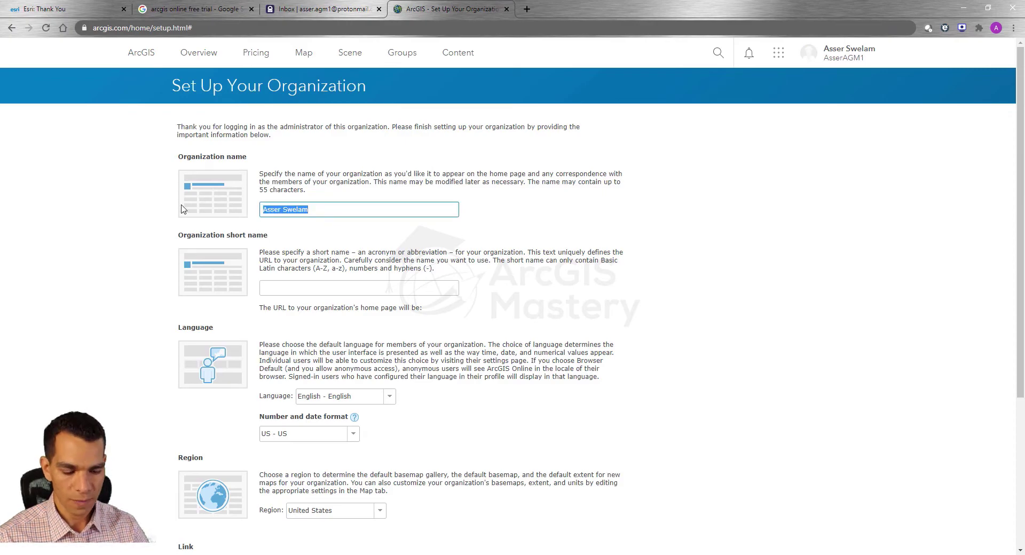
key("BackSpace")
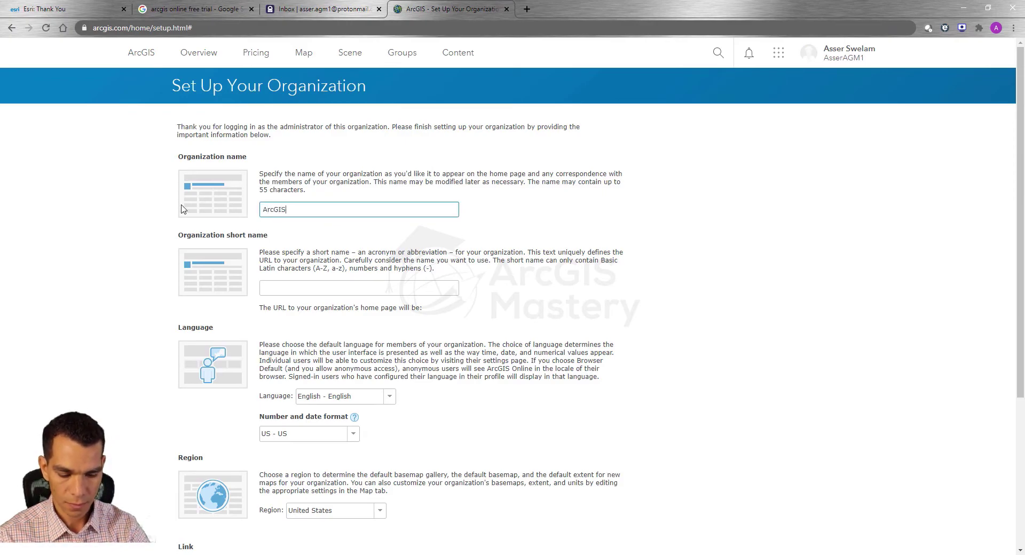
key("Tab")
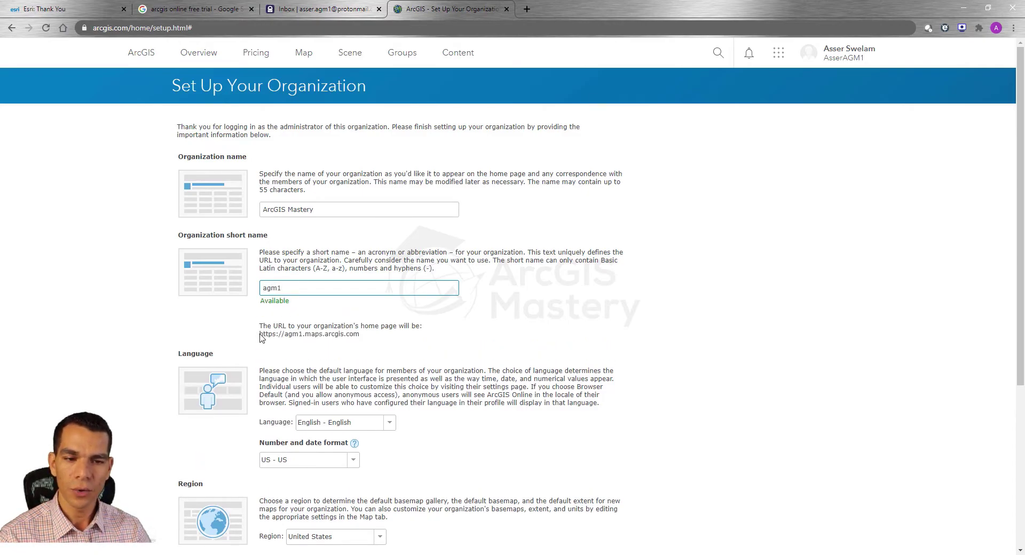
left_click_drag(260, 335, 359, 336)
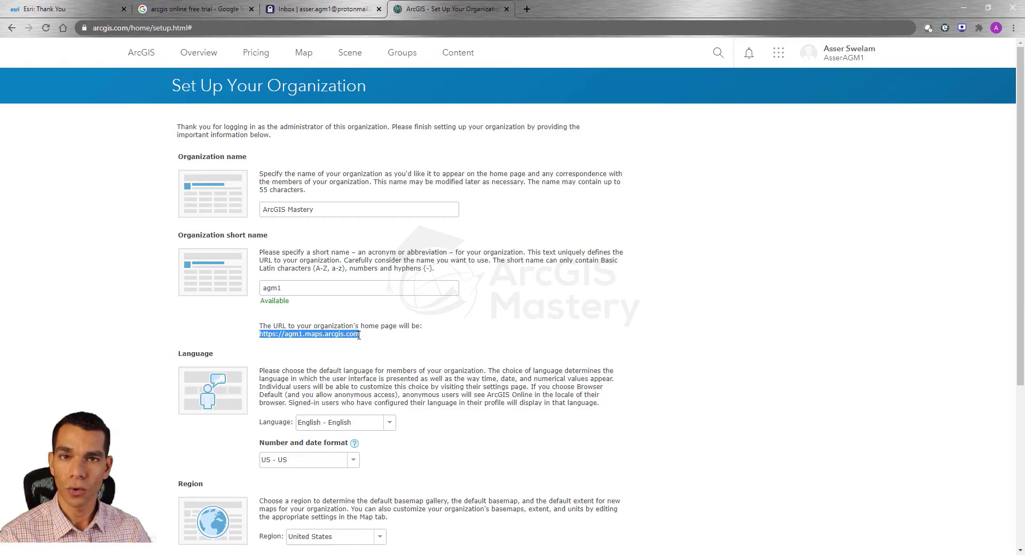
left_click(384, 344)
scroll(383, 331, "down", 5)
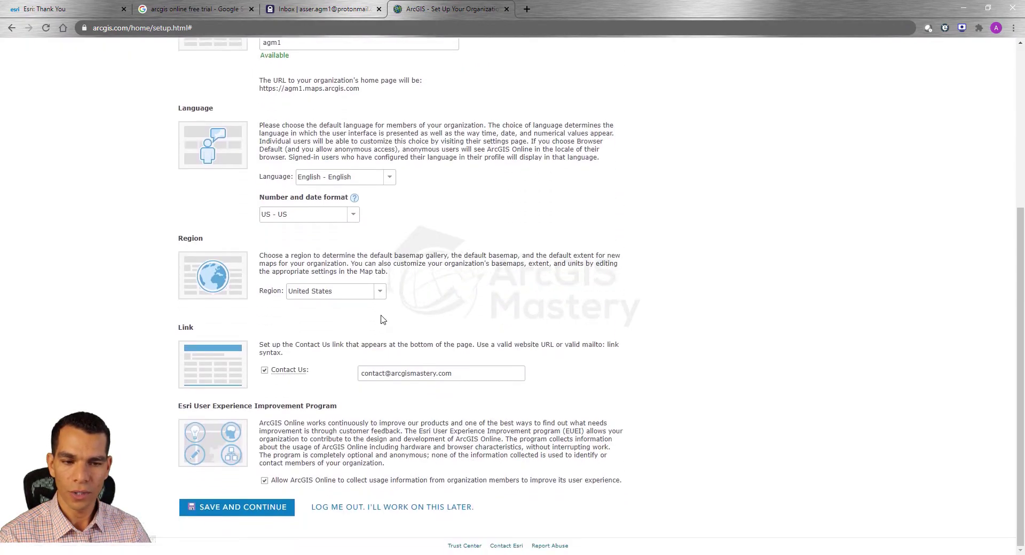
left_click(252, 507)
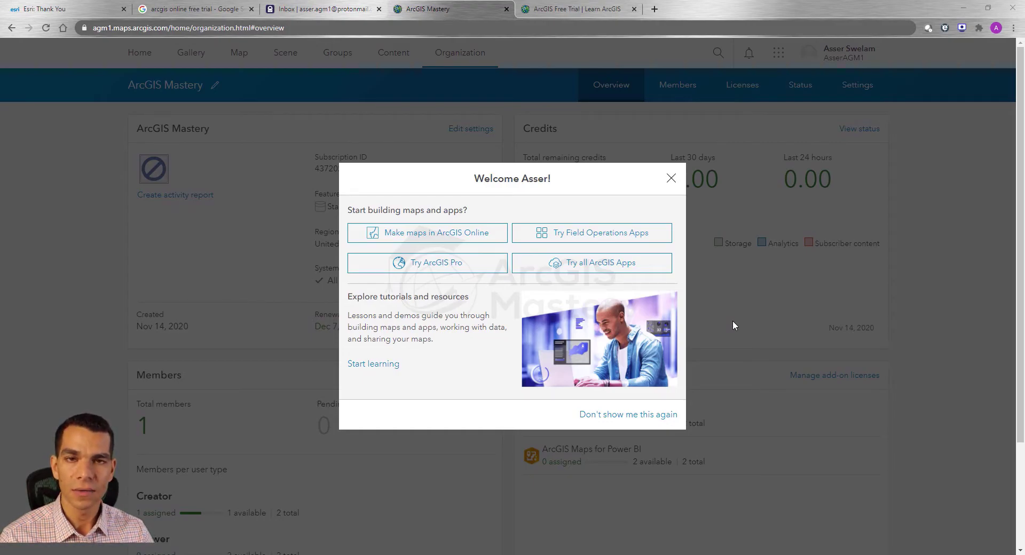
Step: Assign the ArcGIS Pro Advanced add-on license to the administrator member via Manage add-on licenses
left_click(671, 179)
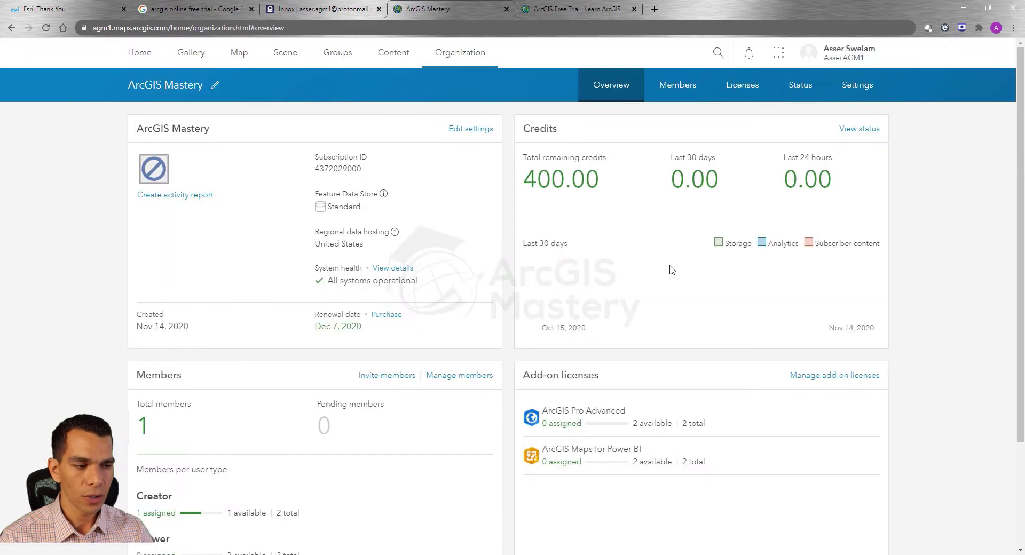
left_click(827, 384)
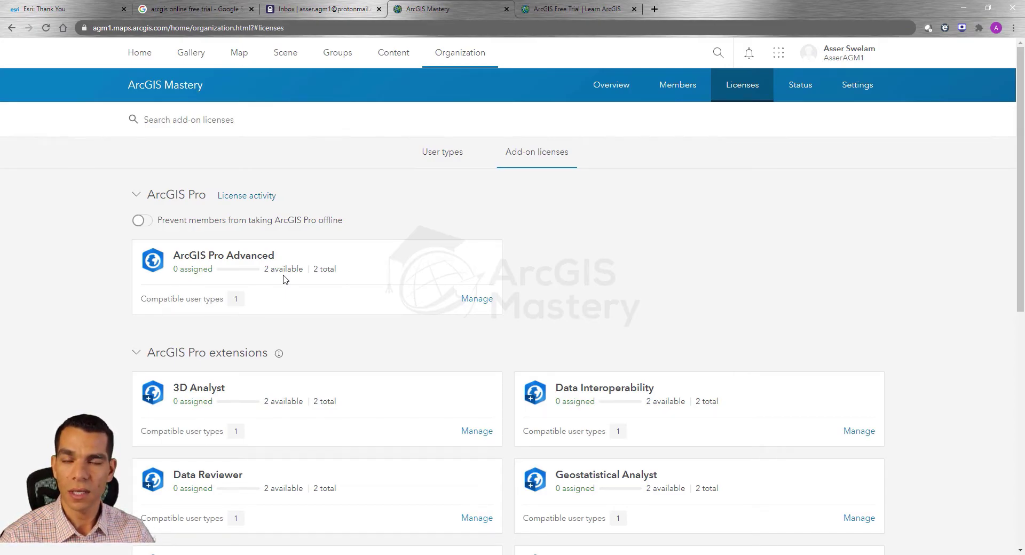
left_click(476, 299)
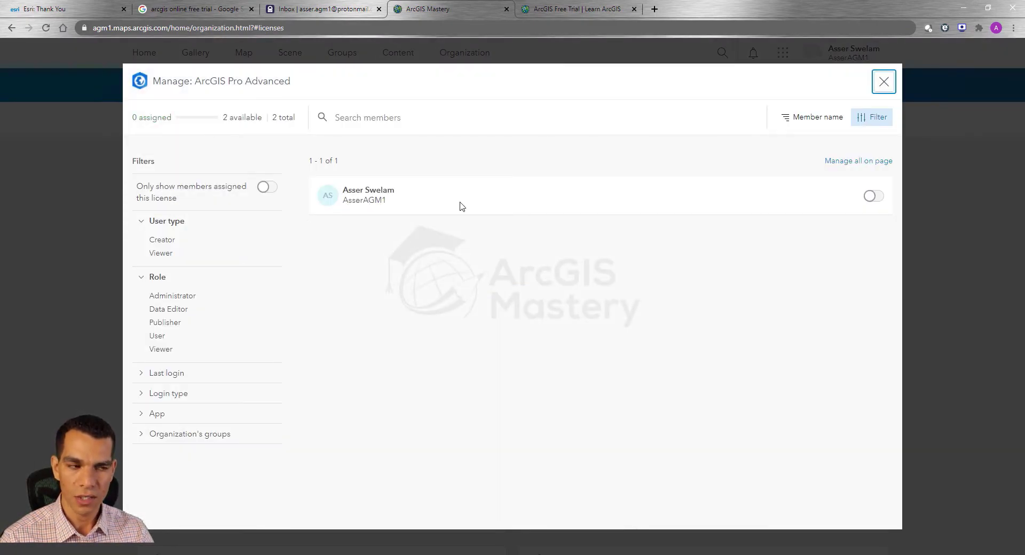
left_click(871, 199)
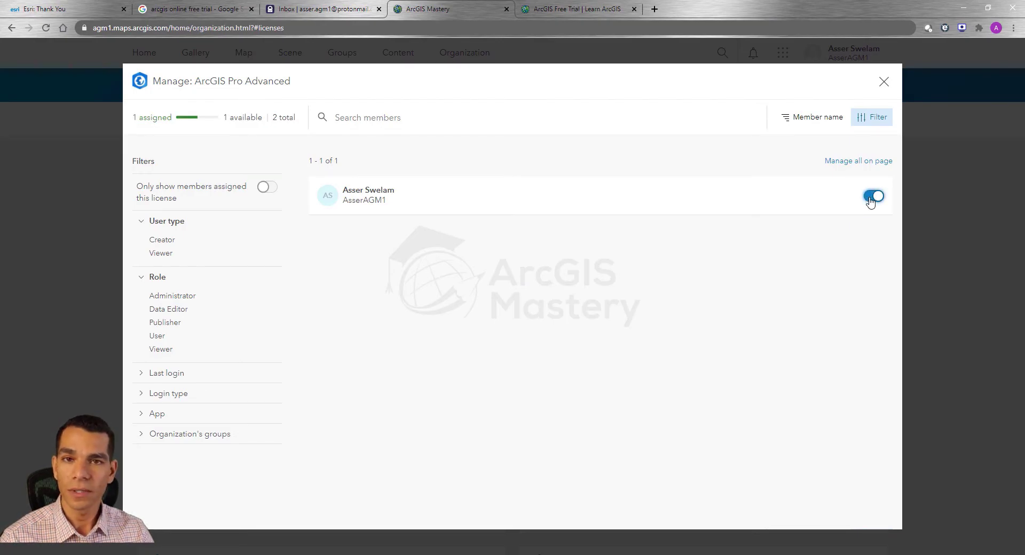
left_click(883, 82)
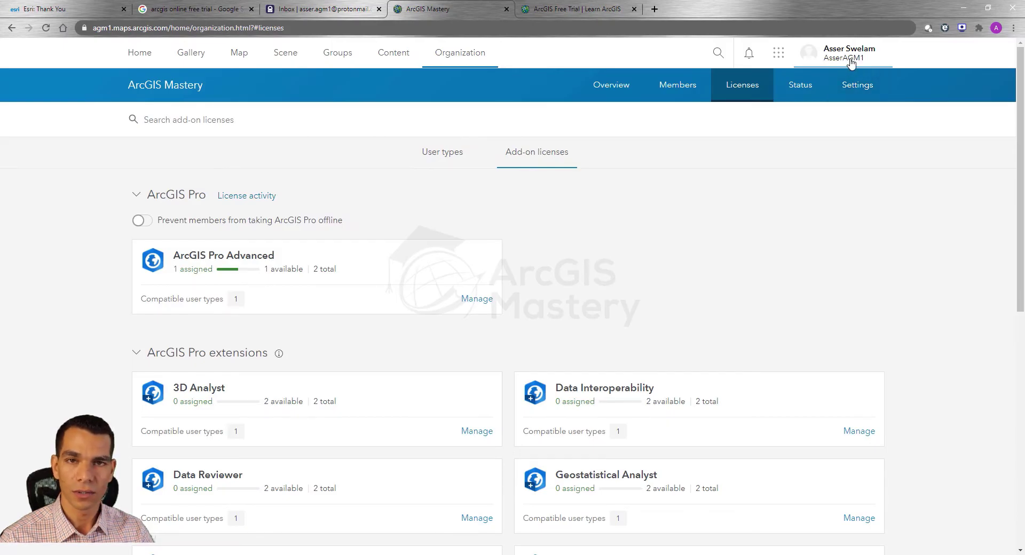
Step: From the account menu's Trial Downloads page, download and run ArcGIS Pro
left_click(851, 62)
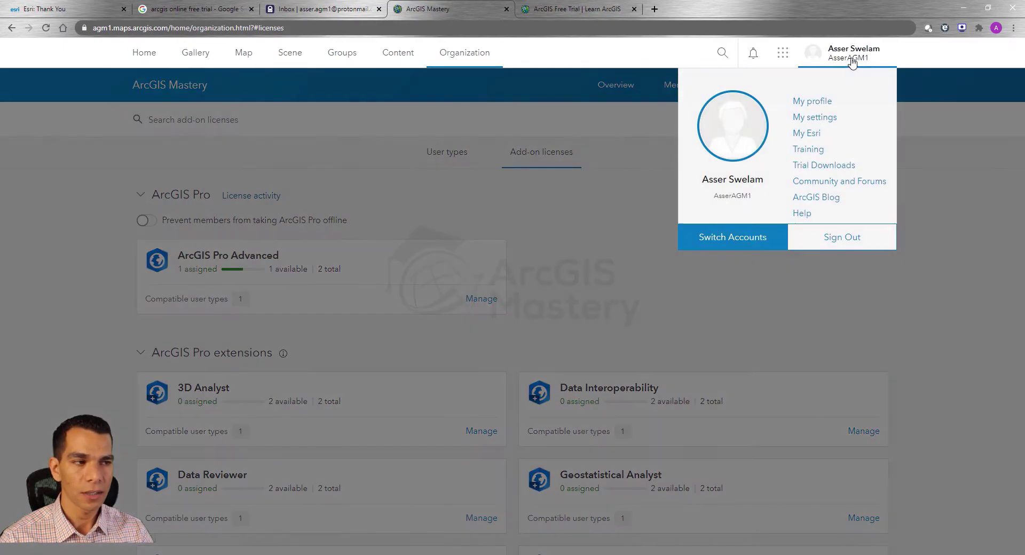
left_click(830, 166)
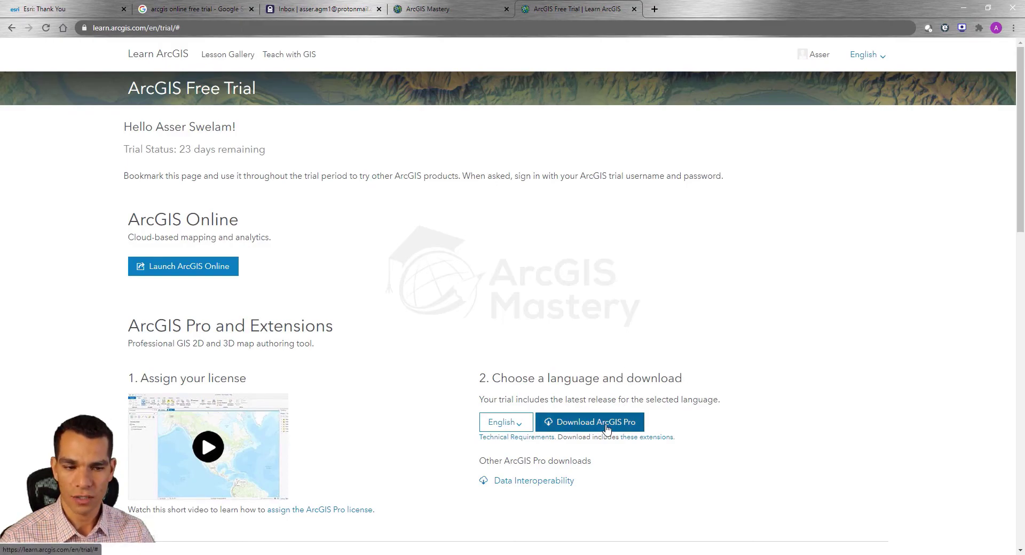
left_click(607, 428)
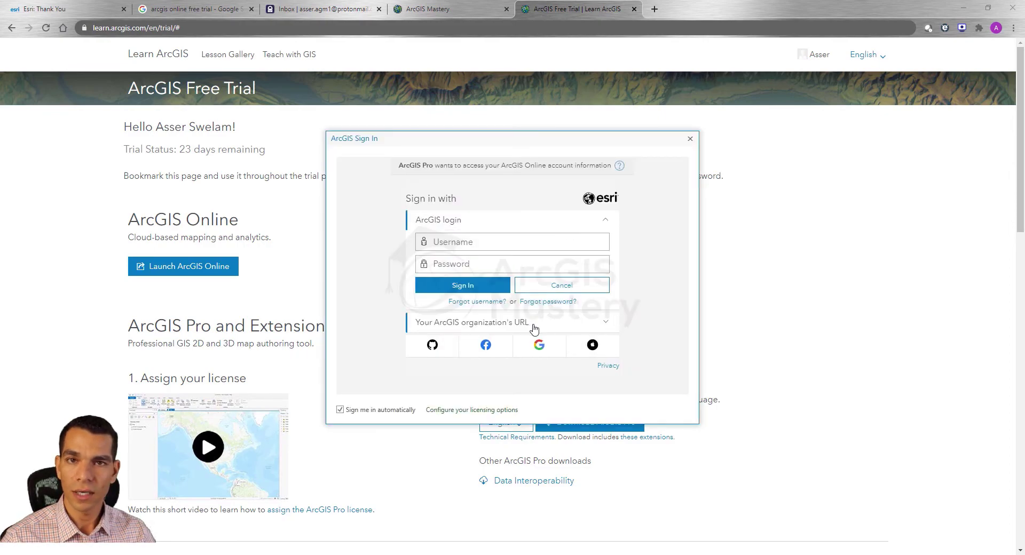
Step: Sign in to ArcGIS Pro through the agm1 organization URL with the trial username and password
left_click(534, 322)
left_click(484, 274)
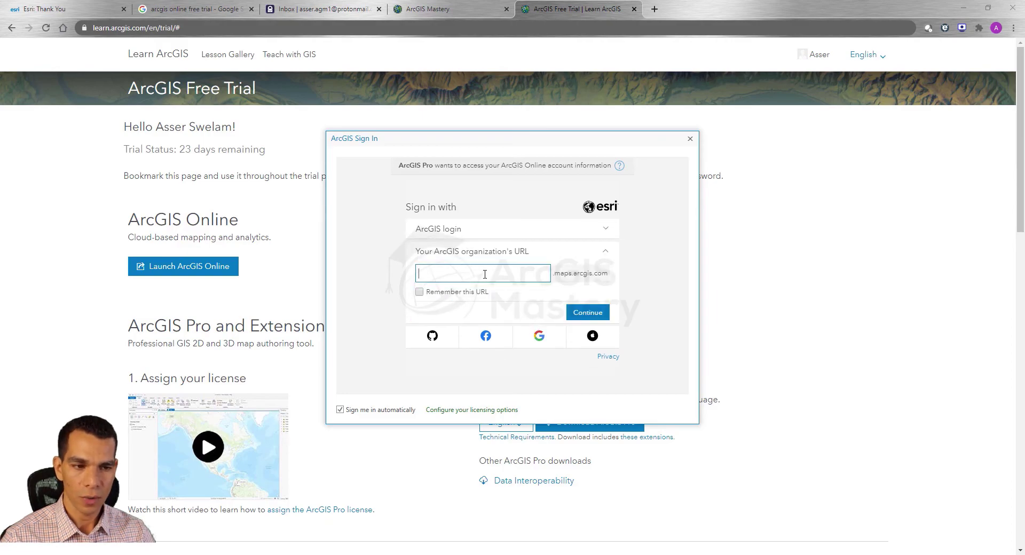
type("agm1")
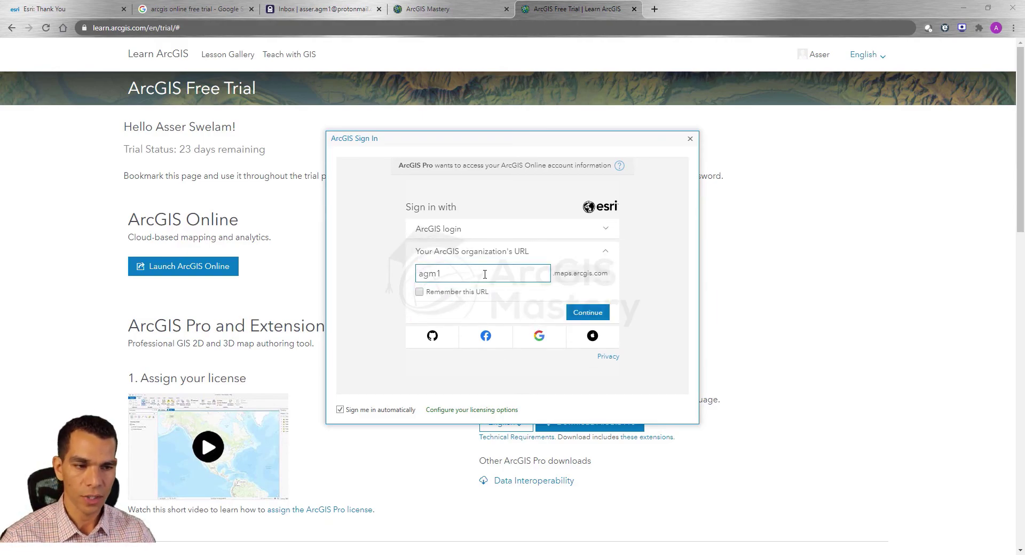
left_click(574, 314)
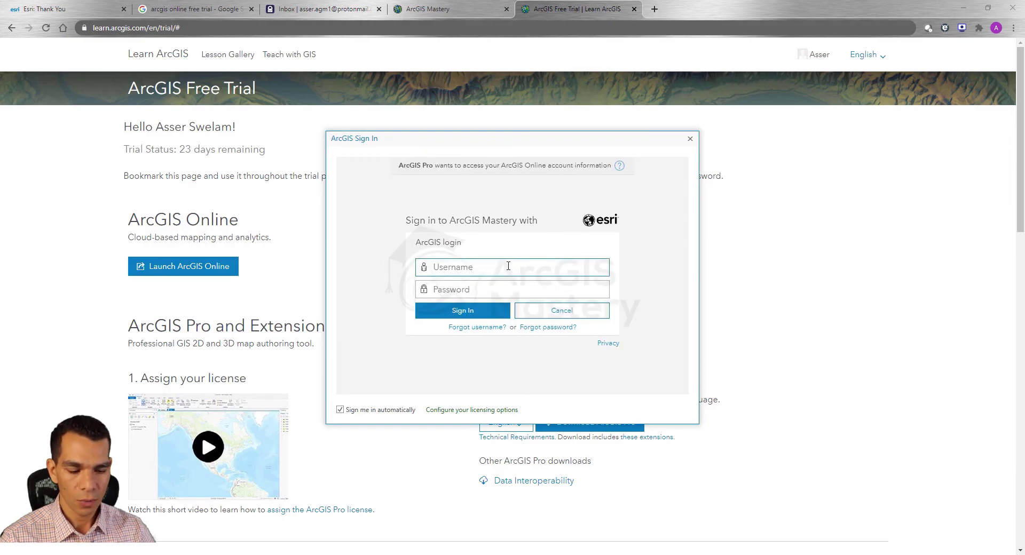
type("AsserAGM")
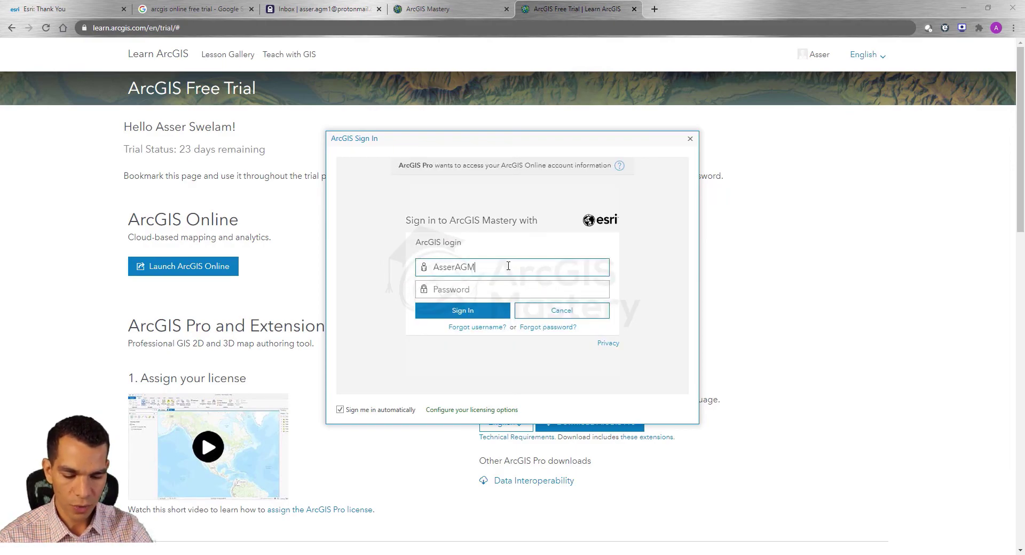
type("•")
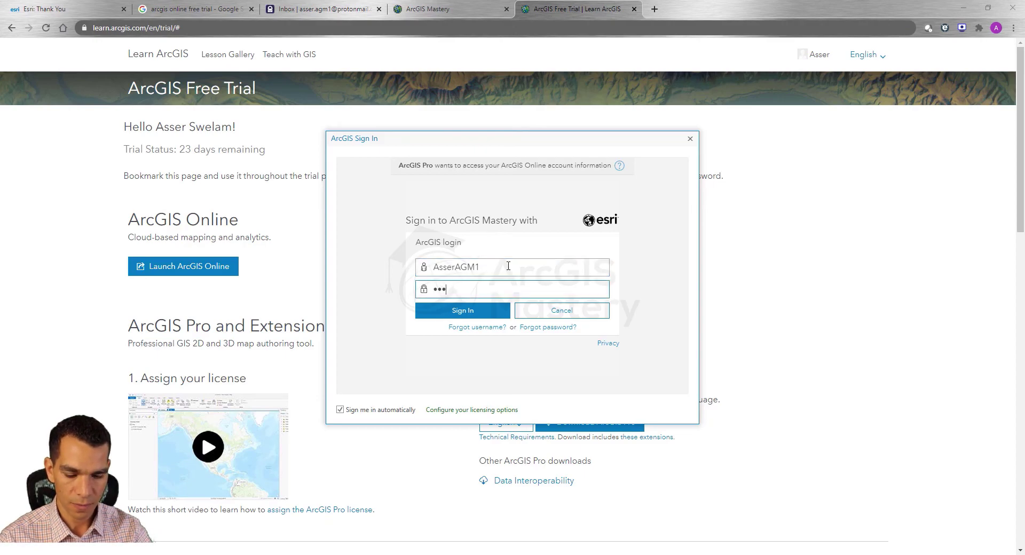
type("•••••••••••")
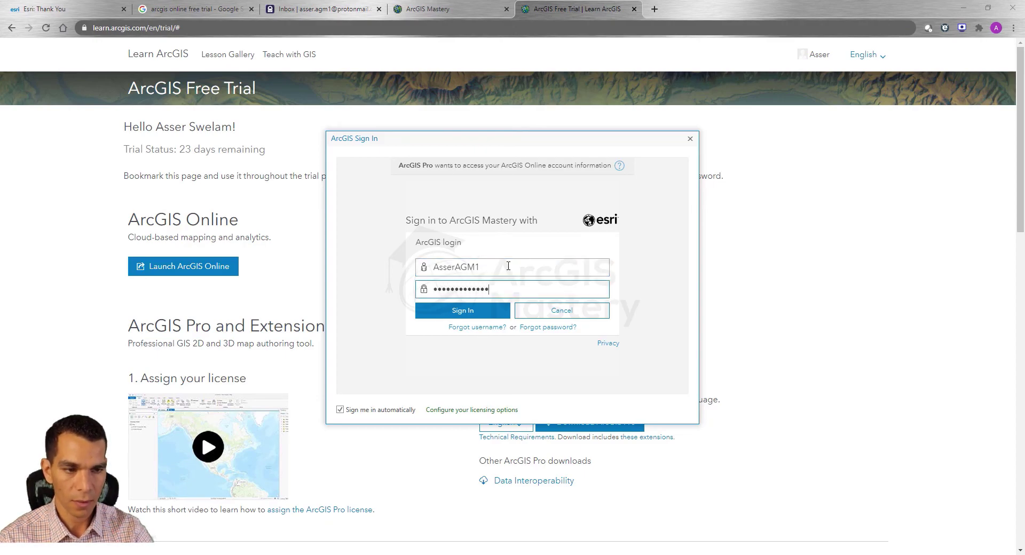
left_click(484, 315)
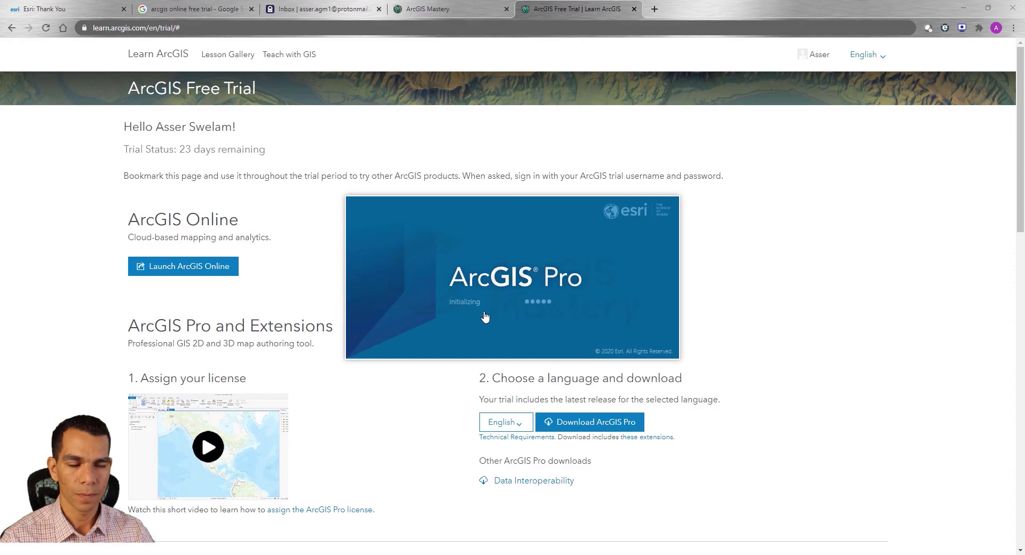